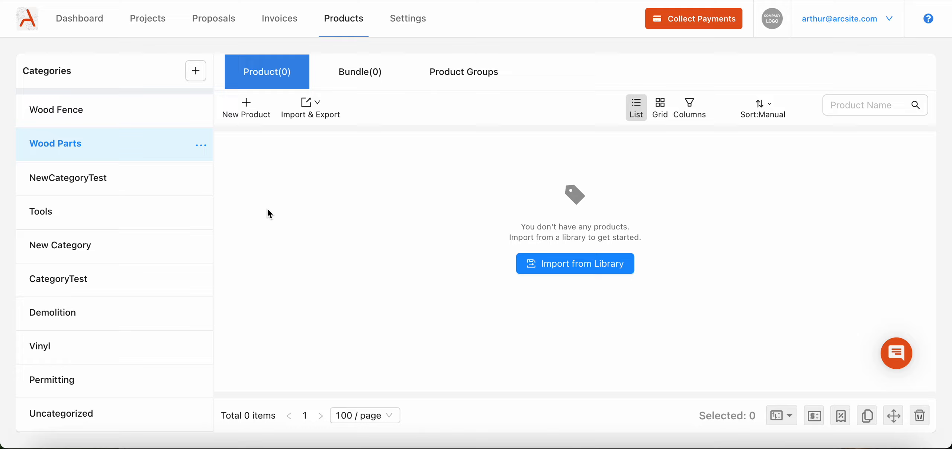
Create a product named 1x4x4 Pine - Dog Ear in Wood Parts with no visual and a unit price of $20.
left_click(246, 118)
left_click(333, 100)
type("1x4x4 Pine - Dog Ear")
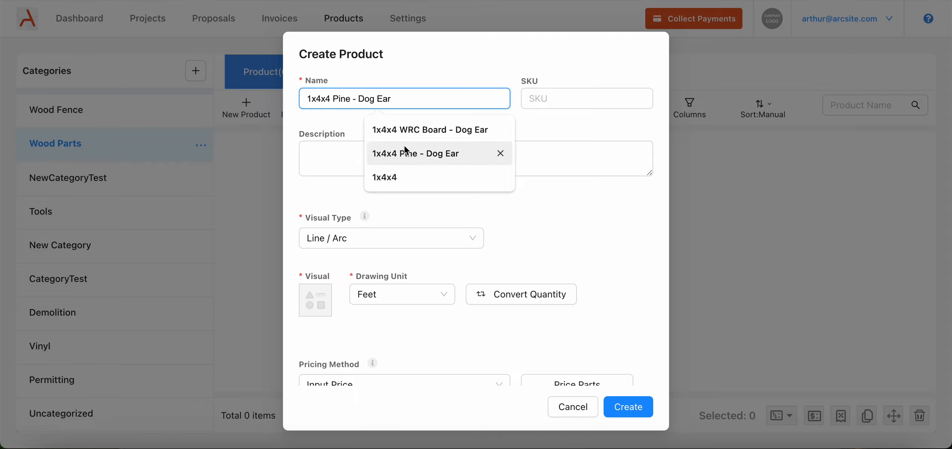
left_click(399, 155)
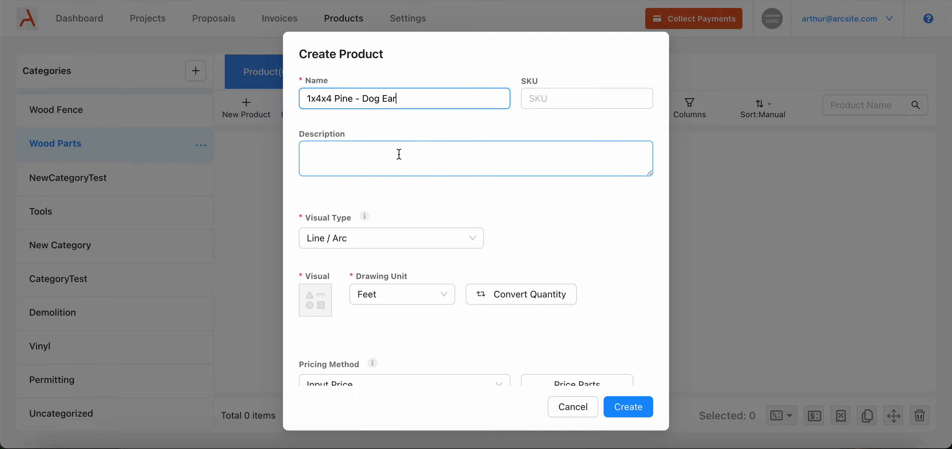
left_click(369, 238)
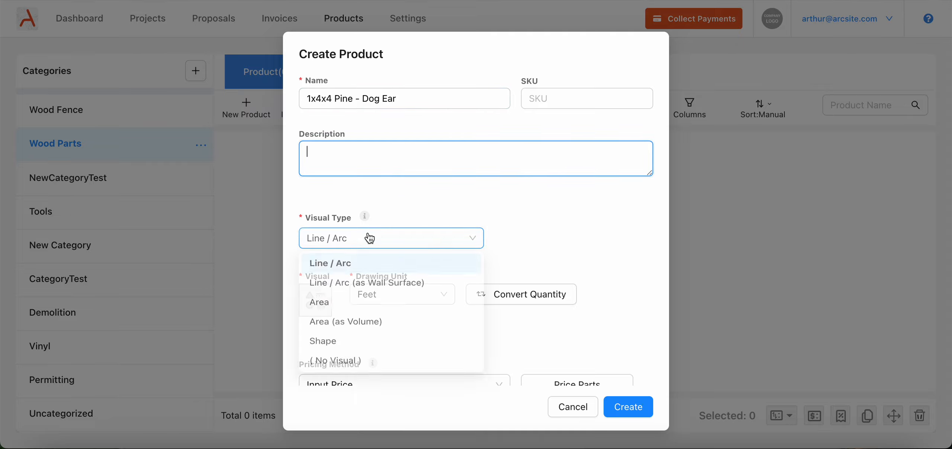
left_click(367, 371)
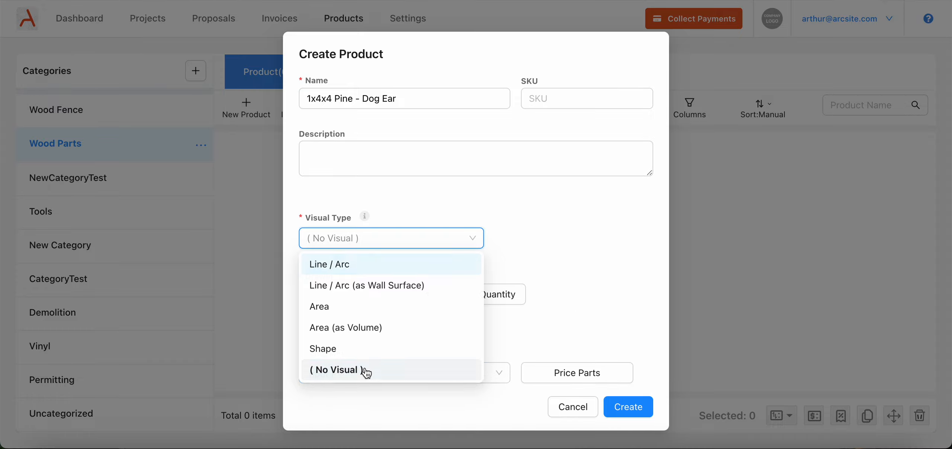
scroll(375, 323, "down", 3)
left_click(546, 324)
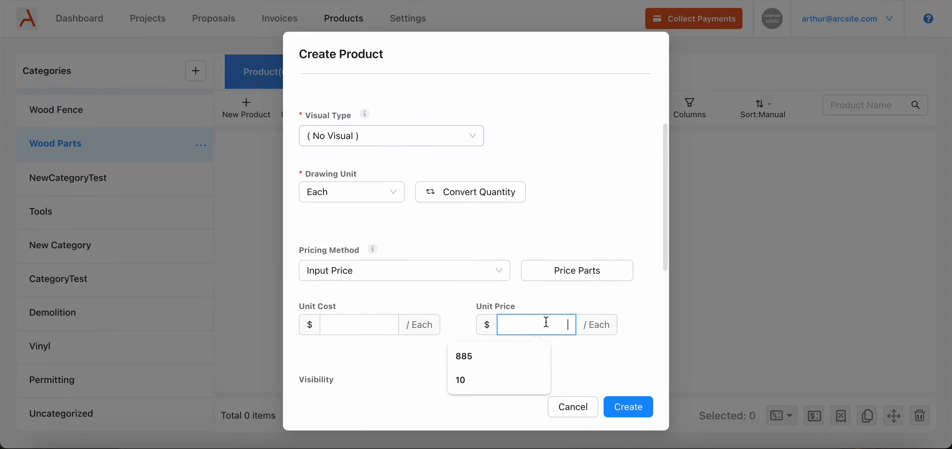
type("20")
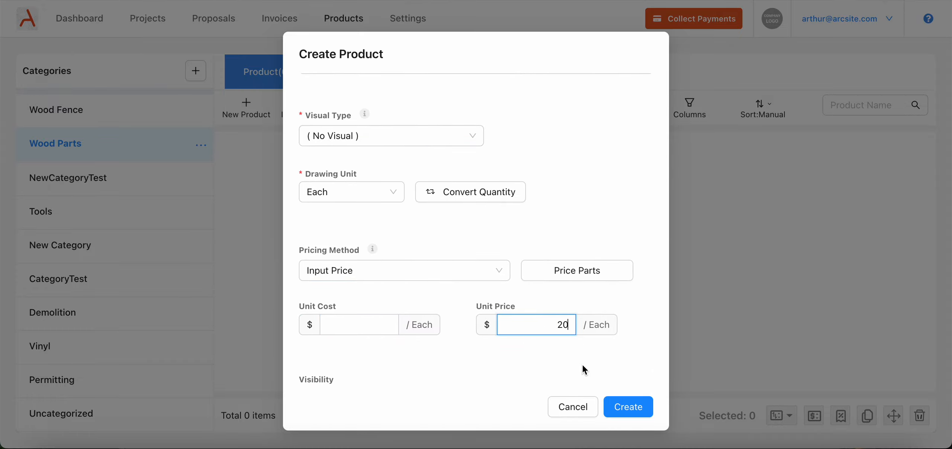
left_click(624, 409)
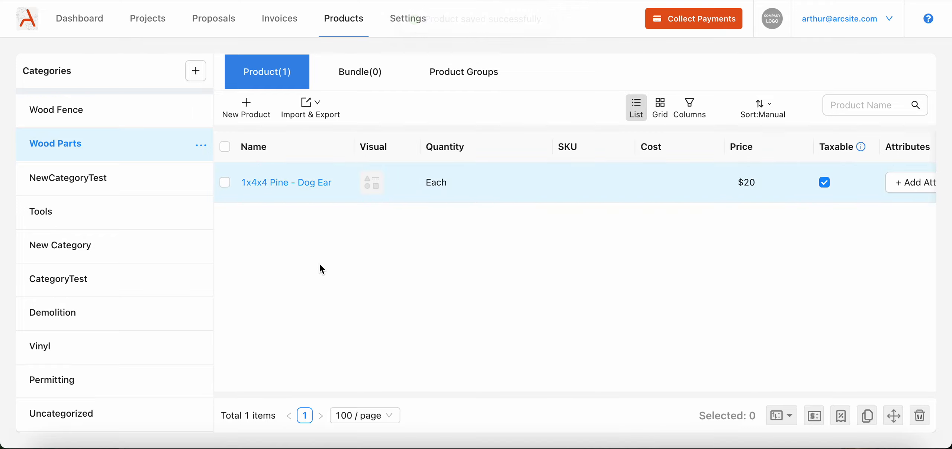
Copy the 1x4x4 Pine - Dog Ear product within the Wood Parts category.
left_click(224, 182)
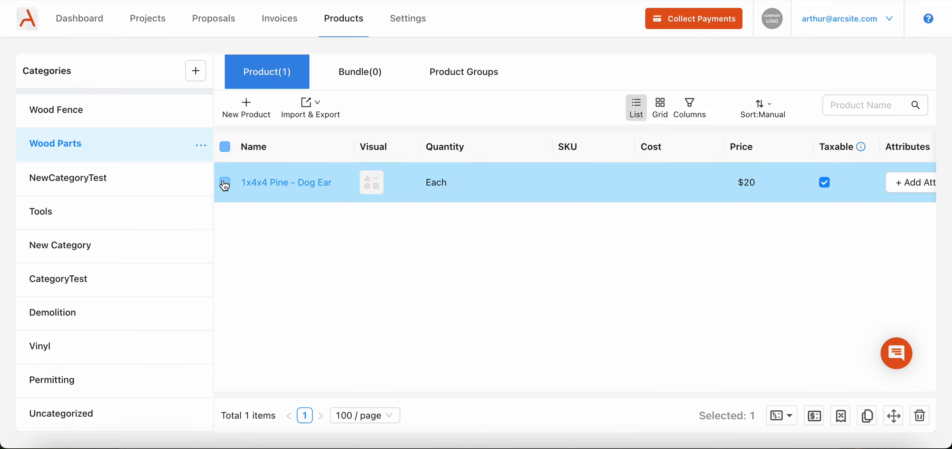
left_click(867, 415)
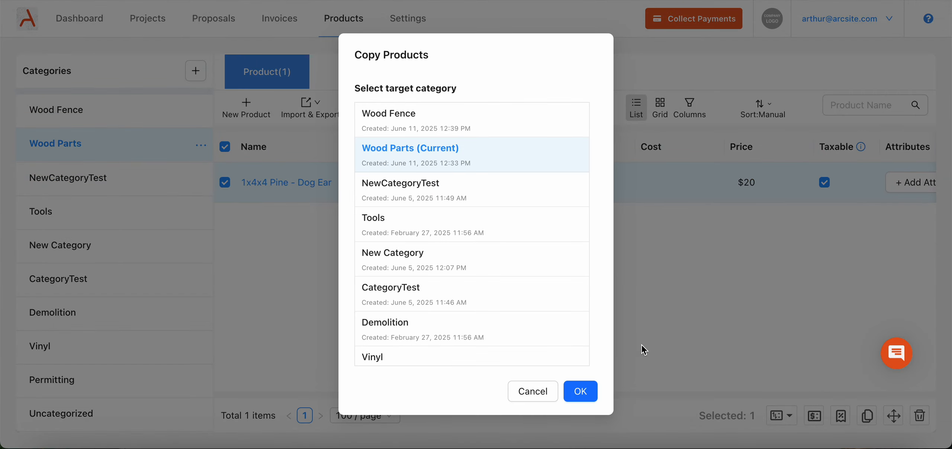
left_click(580, 389)
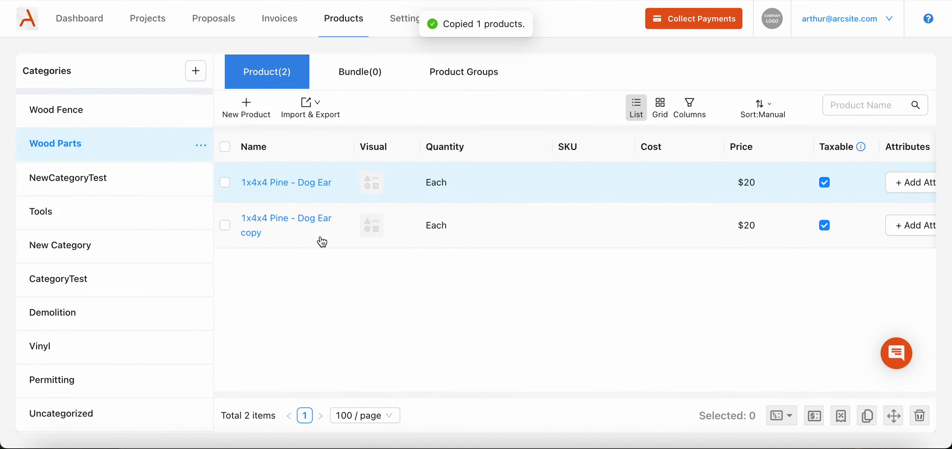
Rename the copied Dog Ear product as 1x4x4 Pine - Flat.
left_click(309, 223)
left_click(673, 89)
left_click_drag(685, 89, 633, 88)
type("Flat")
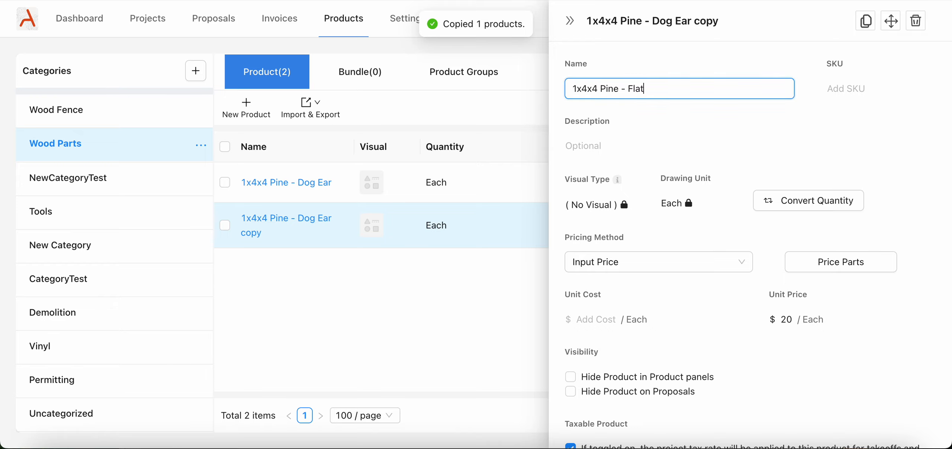
left_click(610, 59)
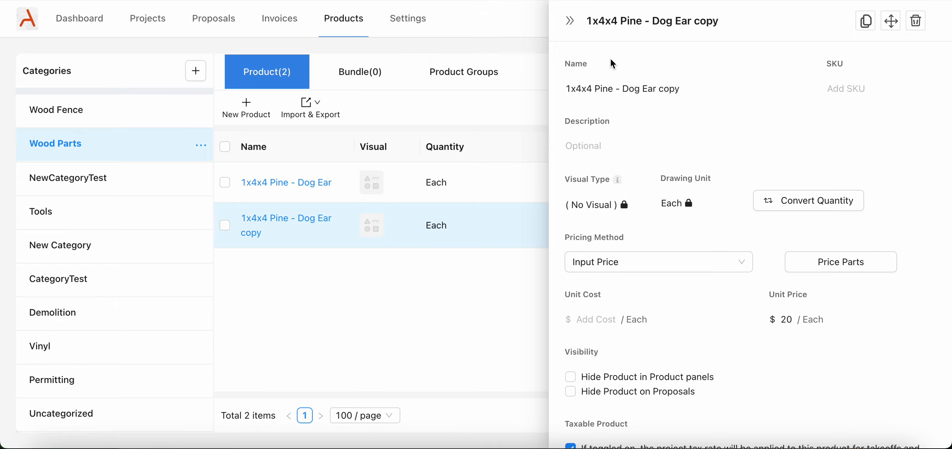
left_click(569, 21)
Duplicate the 1x4x4 Pine - Flat product within the Wood Parts category.
left_click(225, 224)
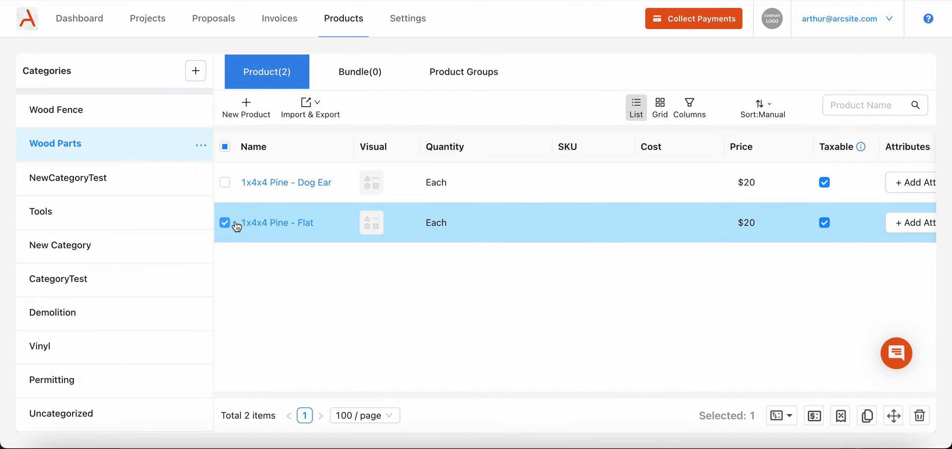
left_click(865, 417)
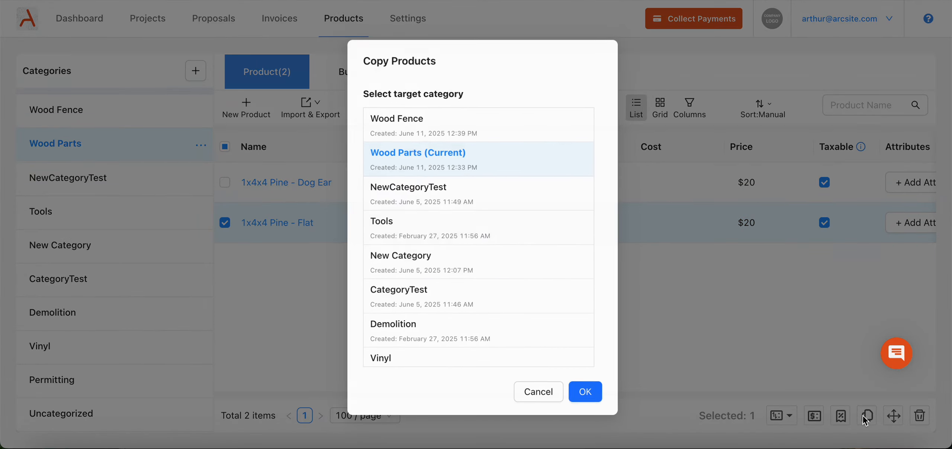
left_click(580, 390)
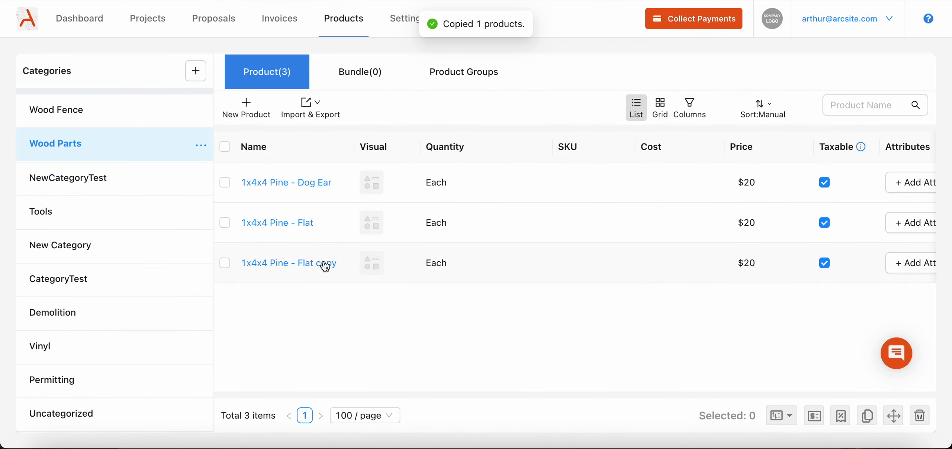
Rename the copy of the Flat product as 1x4x4 Pine - Gothic.
left_click(325, 263)
double_click(675, 90)
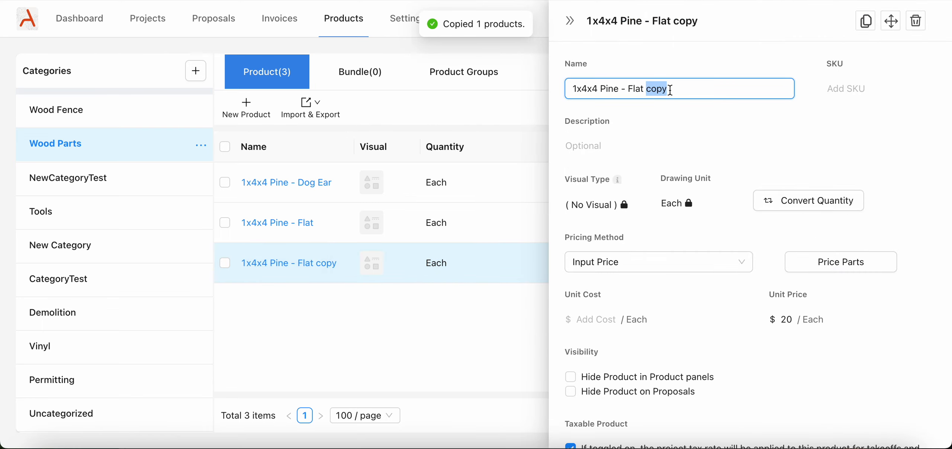
key("shift+Left")
key("shift+Left")
key("shift+Left")
key("shift+Left")
key("shift+Left")
type("Gothic")
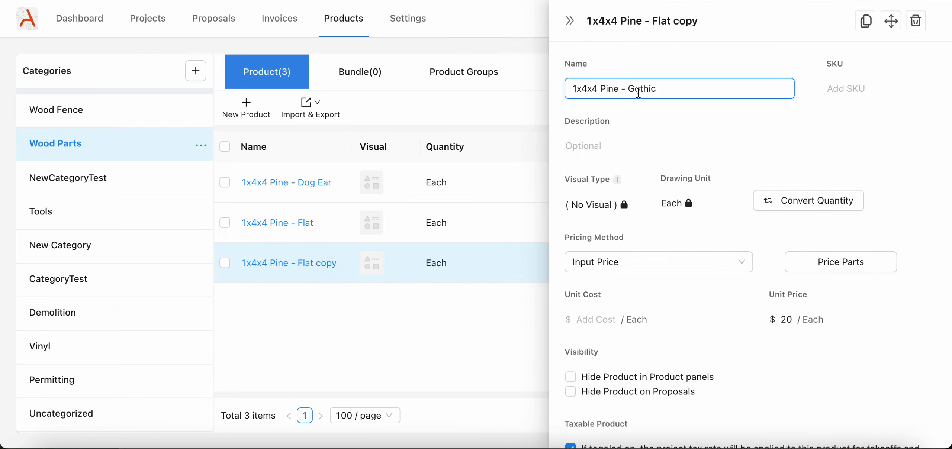
left_click(632, 118)
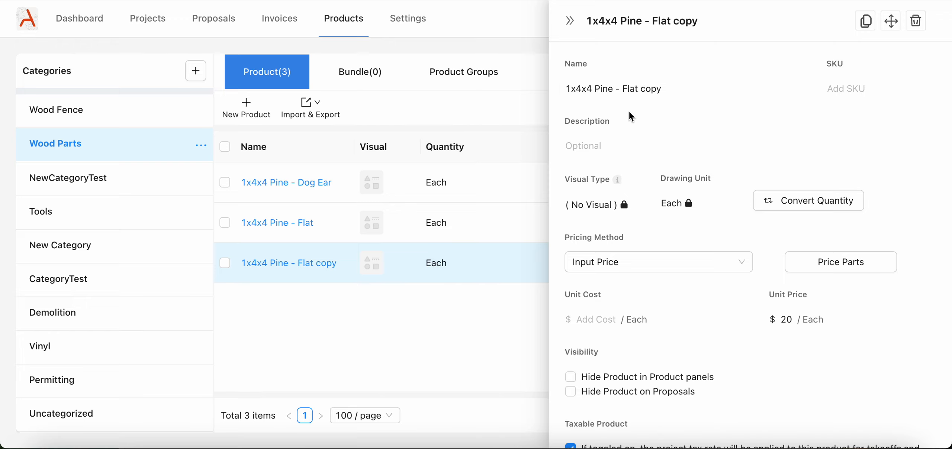
left_click(569, 21)
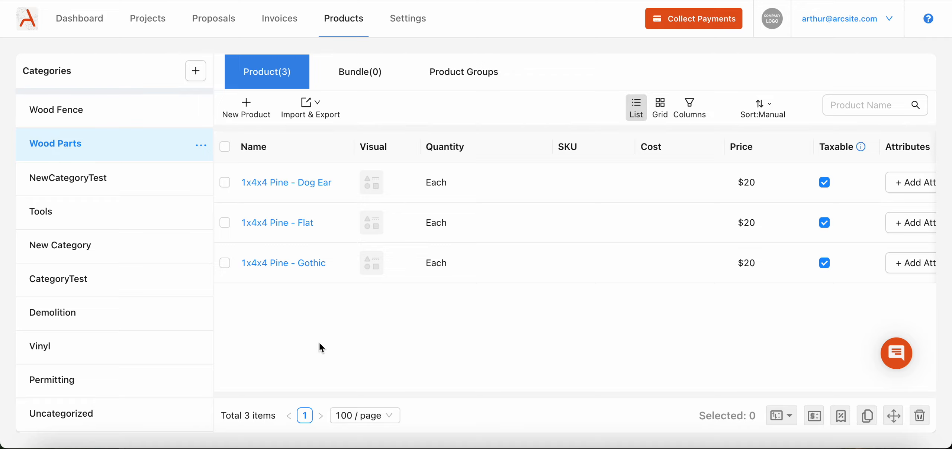
Start a new product group and name it Pine Board Choices.
left_click(464, 73)
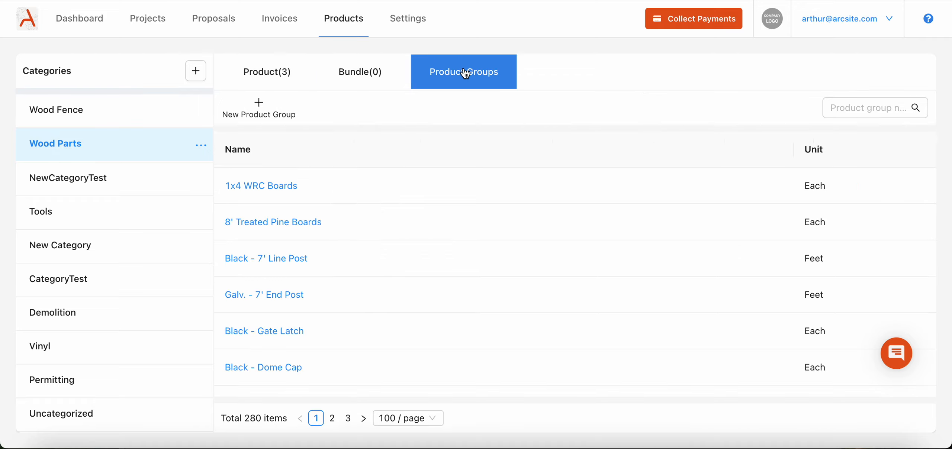
left_click(281, 114)
triple_click(478, 115)
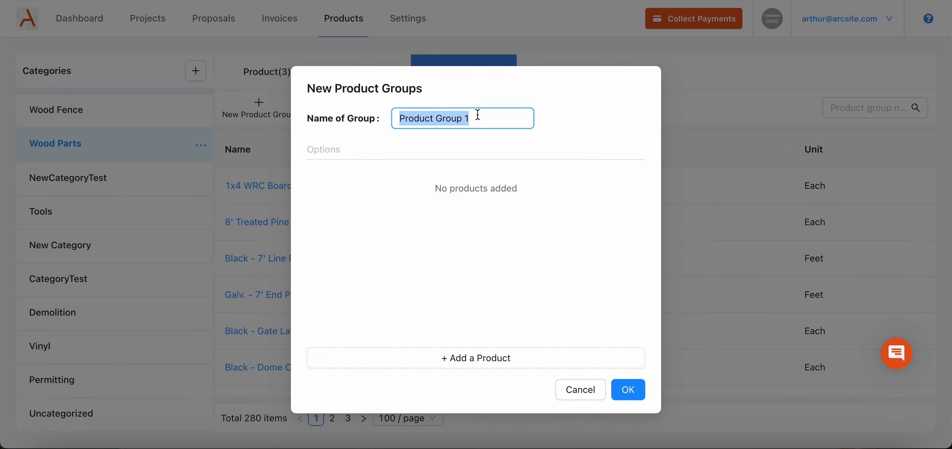
type("Pine Boar")
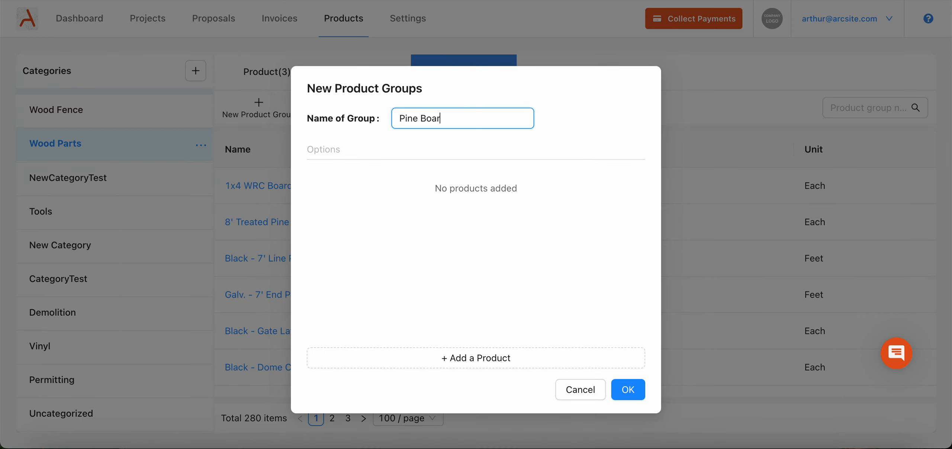
type("d Choices")
Add the Dog Ear, Flat and Gothic 1x4x4 Pine products from Wood Parts to the new group and save it.
left_click(450, 360)
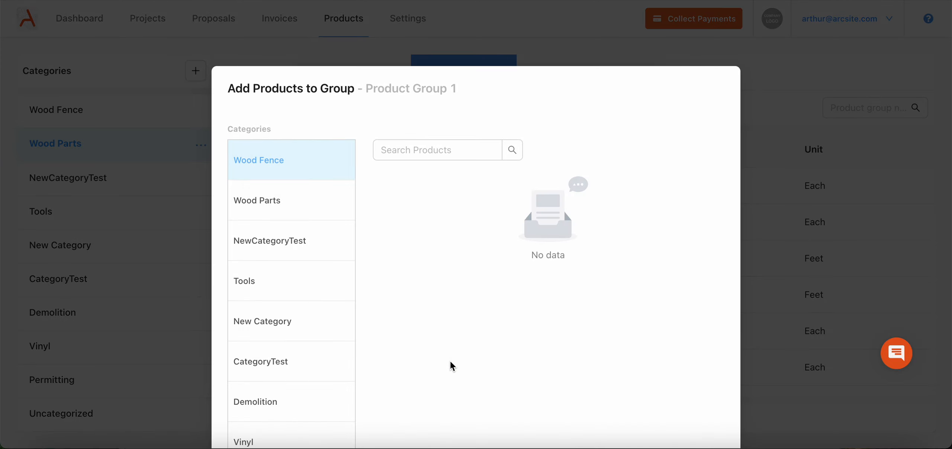
left_click(271, 212)
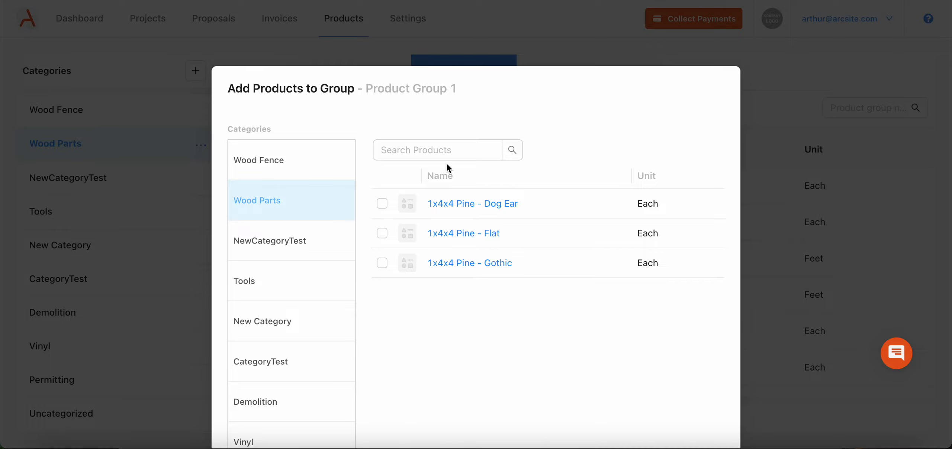
scroll(802, 102, "down", 3)
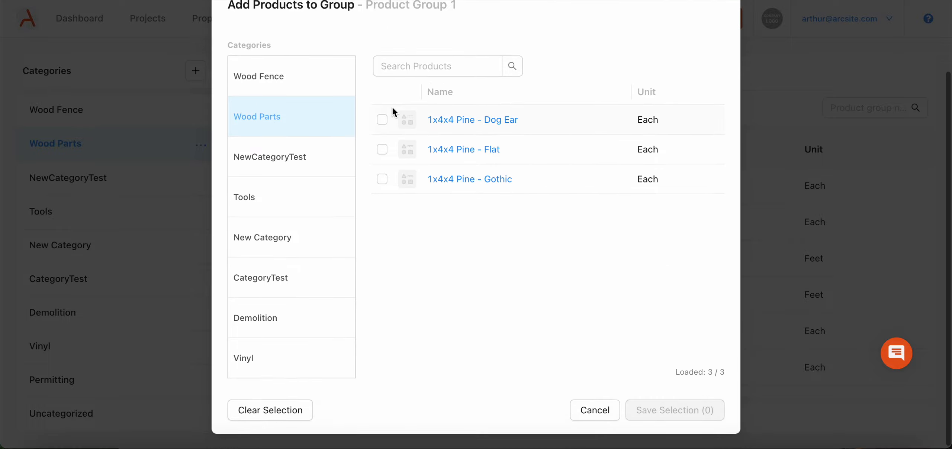
left_click(382, 119)
left_click(382, 149)
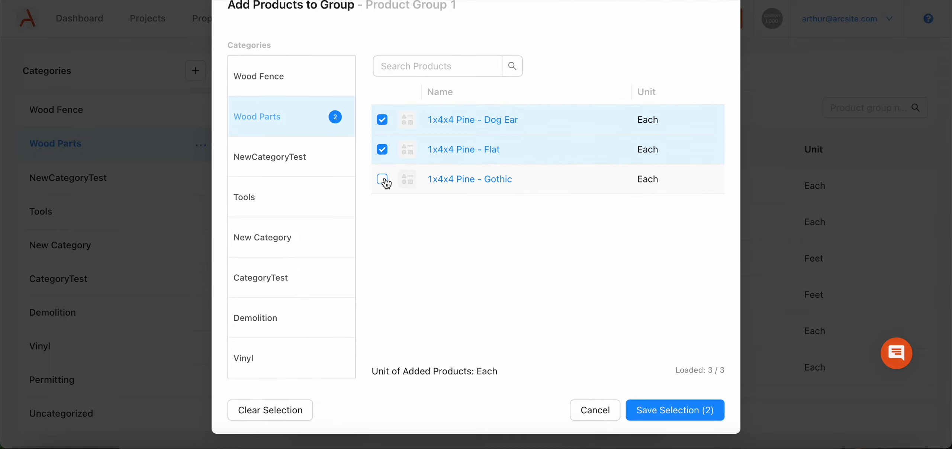
left_click(383, 179)
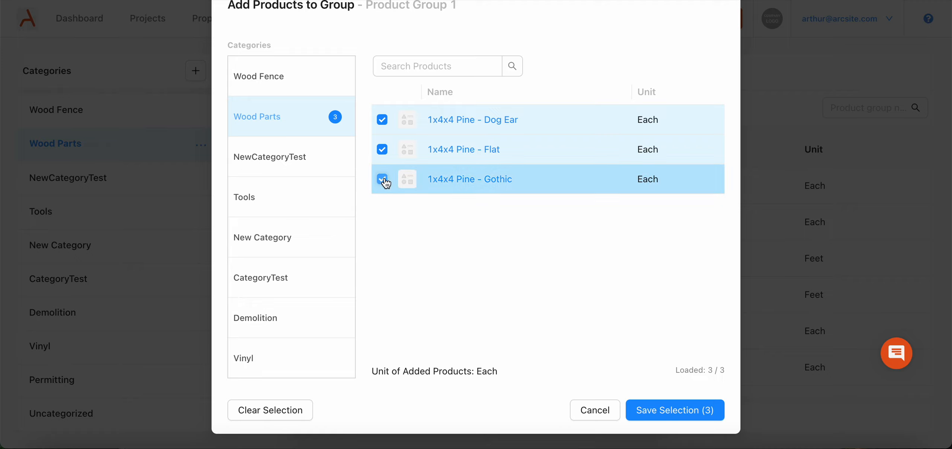
left_click(676, 415)
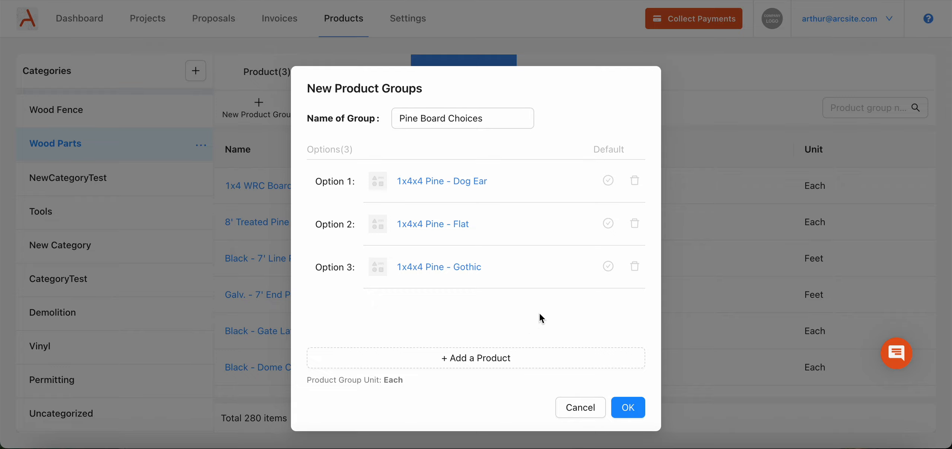
left_click(610, 189)
left_click(629, 409)
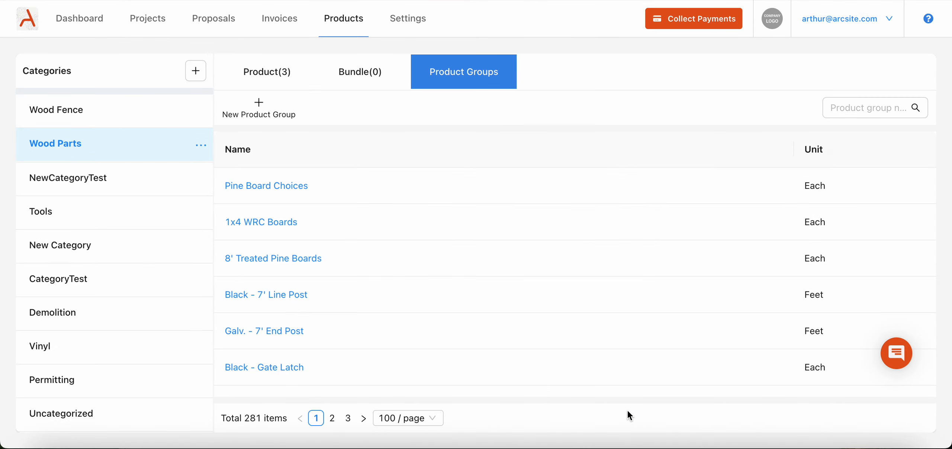
Open Test Bundle in the Wood Fence category and add the Pine Board Choices product group to it.
left_click(69, 108)
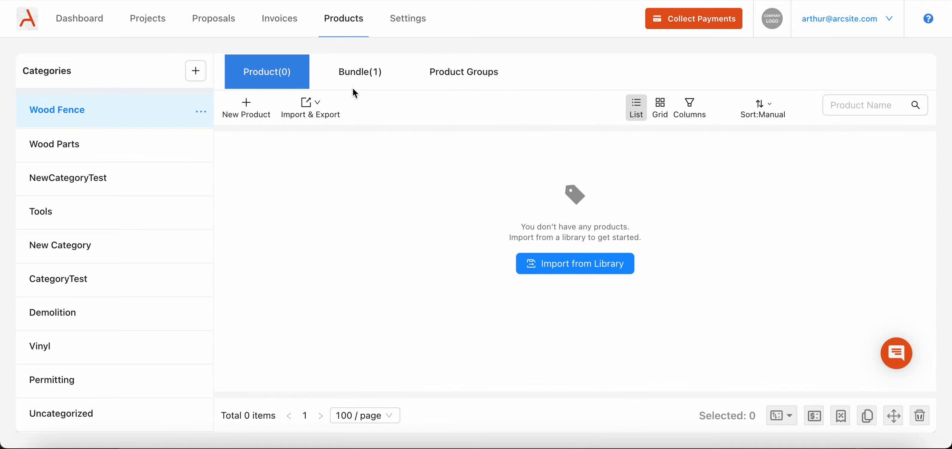
left_click(359, 77)
left_click(289, 186)
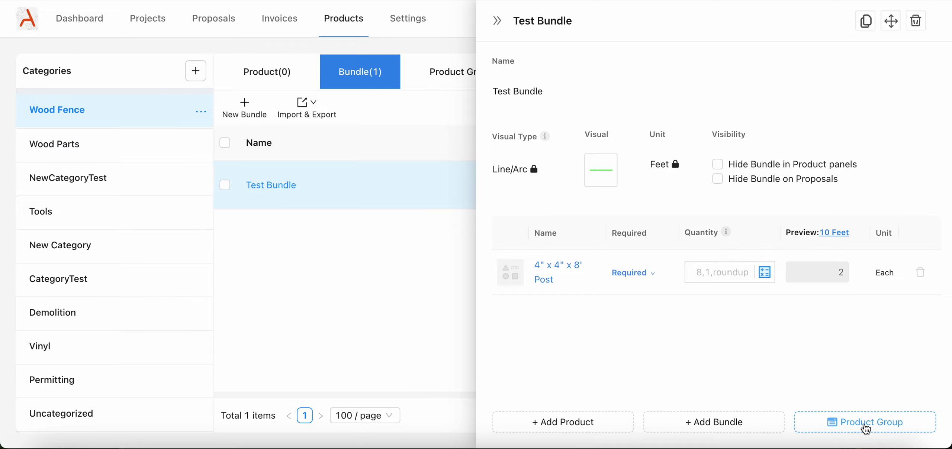
left_click(866, 429)
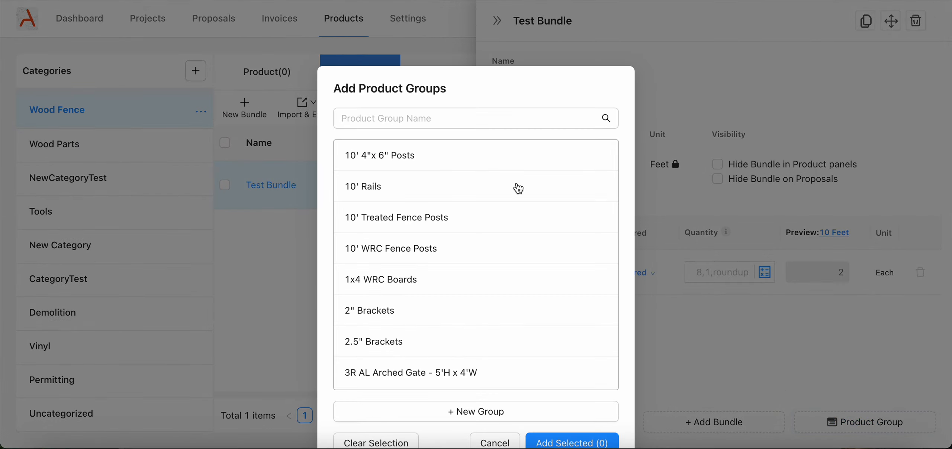
left_click(474, 114)
type("board")
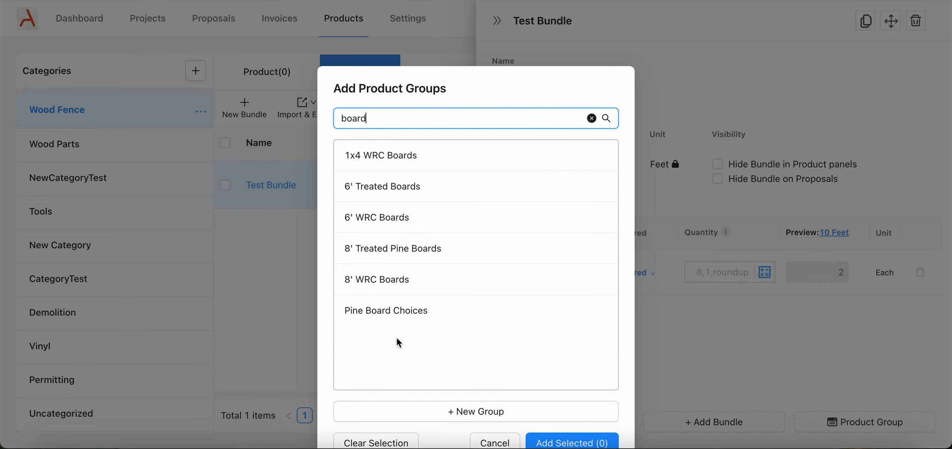
left_click(395, 323)
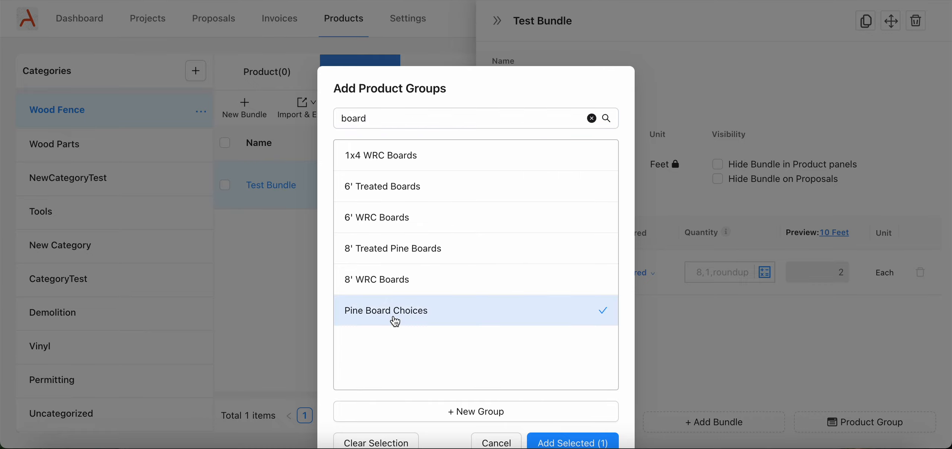
scroll(482, 356, "down", 2)
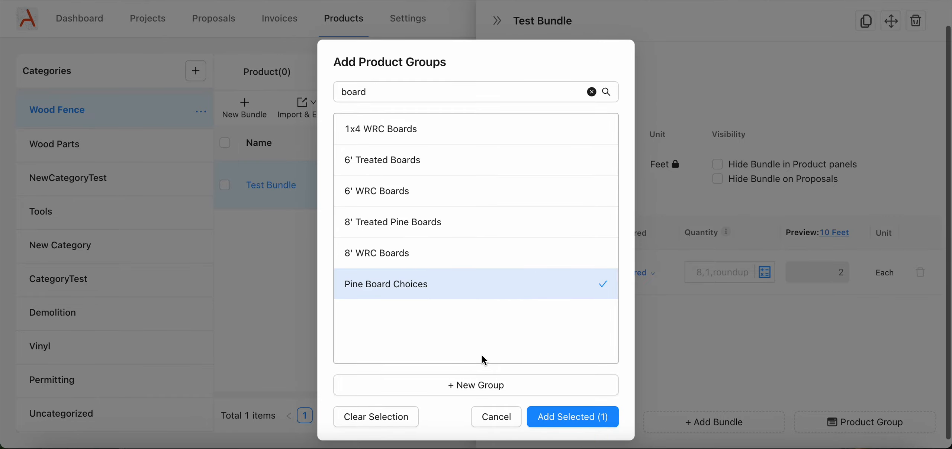
left_click(561, 420)
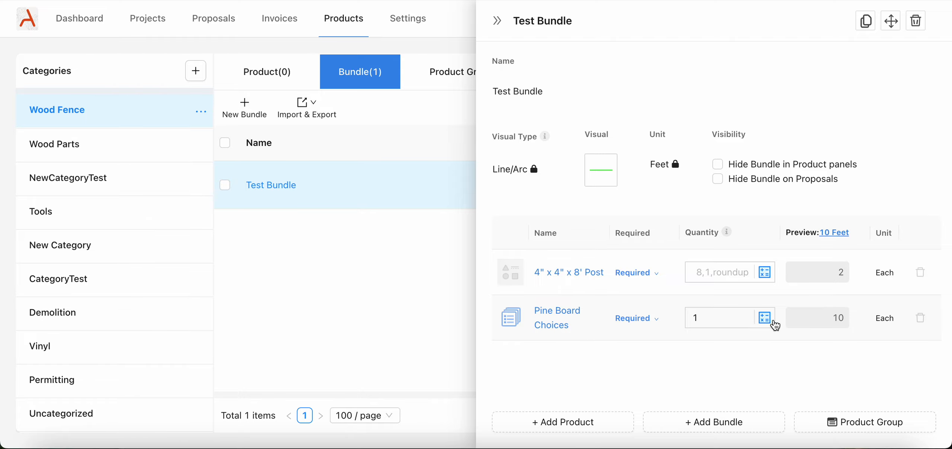
Set the quantity of Pine Board Choices with a simple rule of 2 for each 1 foot of Test Bundle, rounded up to each.
left_click(765, 318)
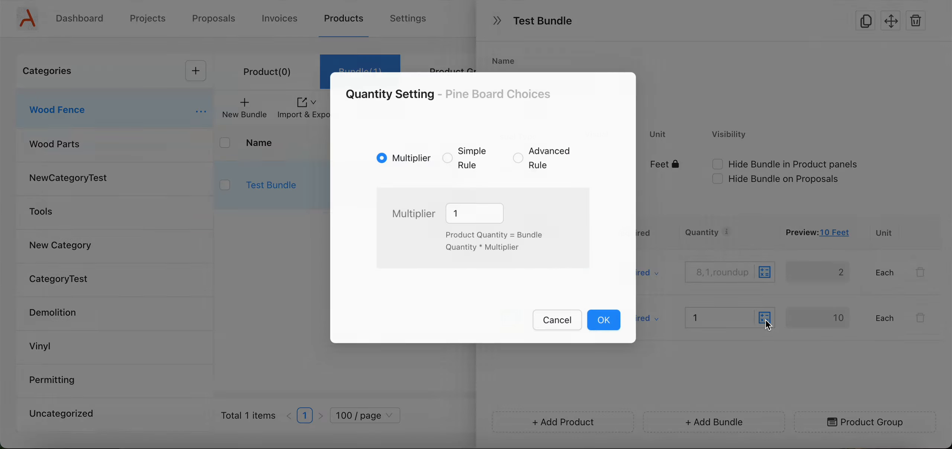
left_click(468, 163)
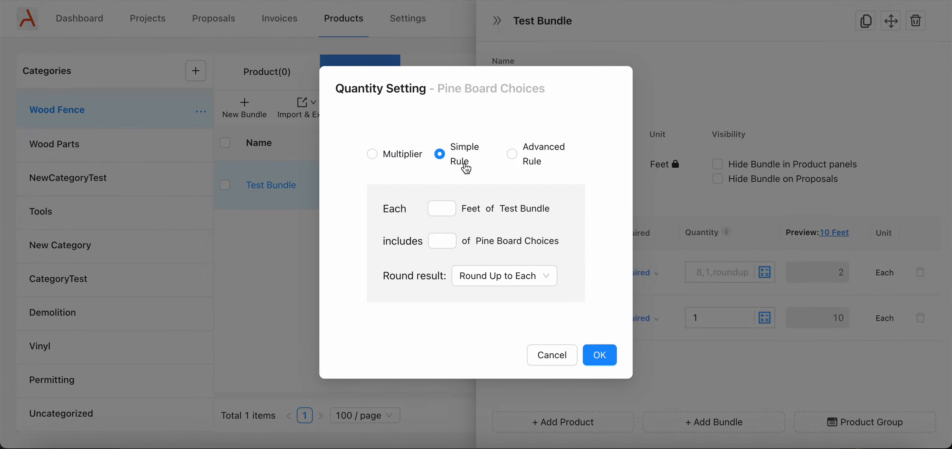
left_click(448, 207)
type("1")
left_click(449, 239)
type("2")
left_click(599, 356)
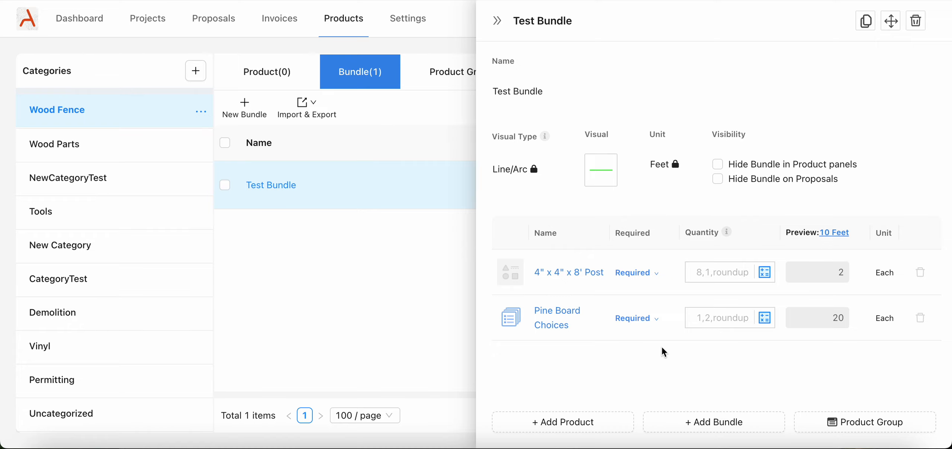
Review the product options inside the bundle's Pine Board Choices group and return to Test Bundle.
left_click(554, 325)
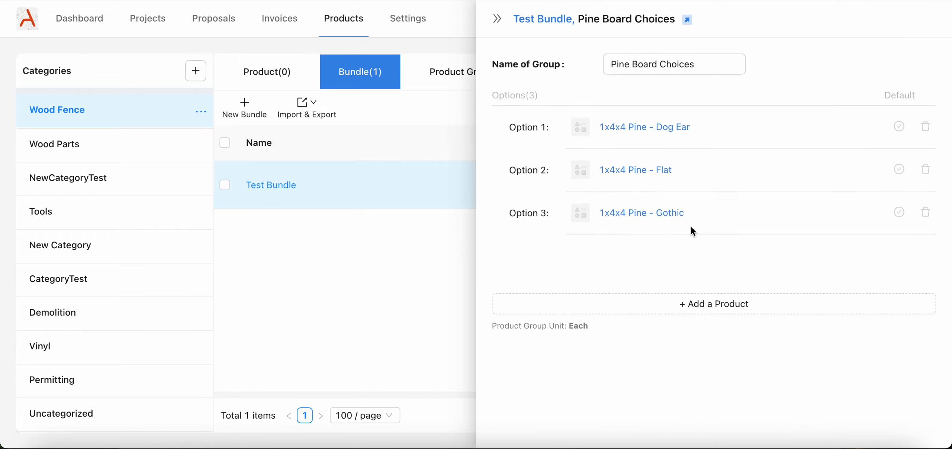
left_click(547, 19)
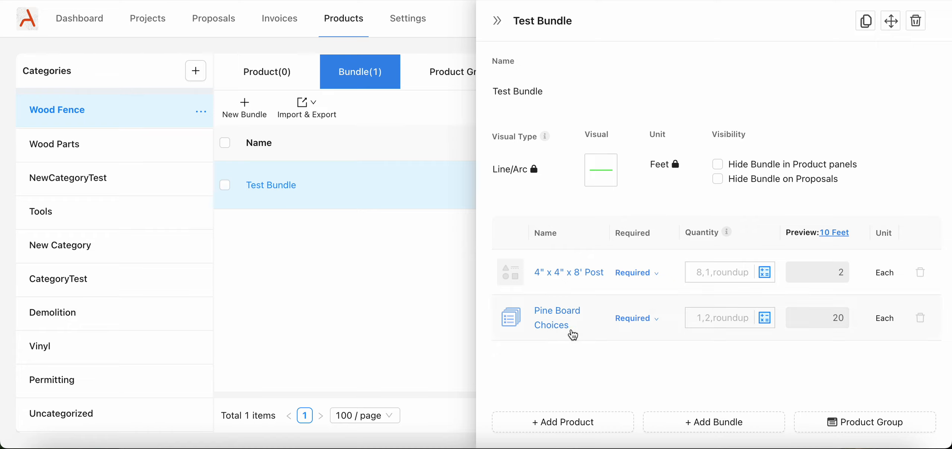
left_click(552, 327)
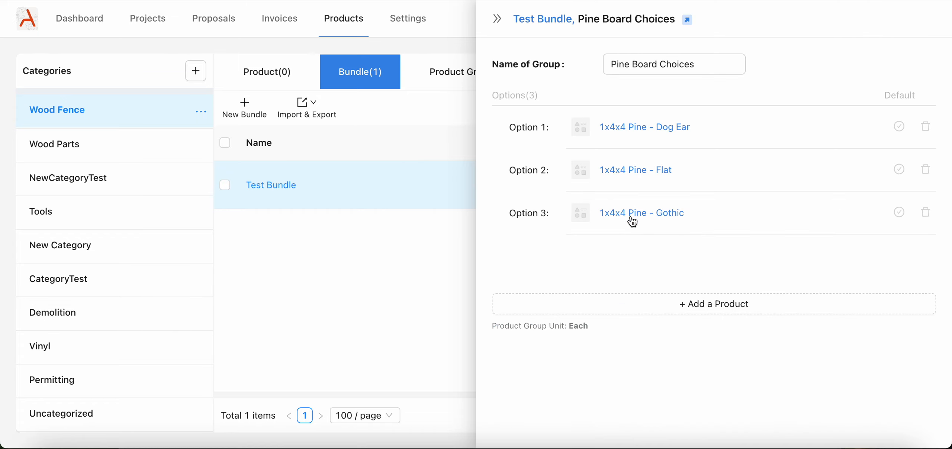
left_click(556, 26)
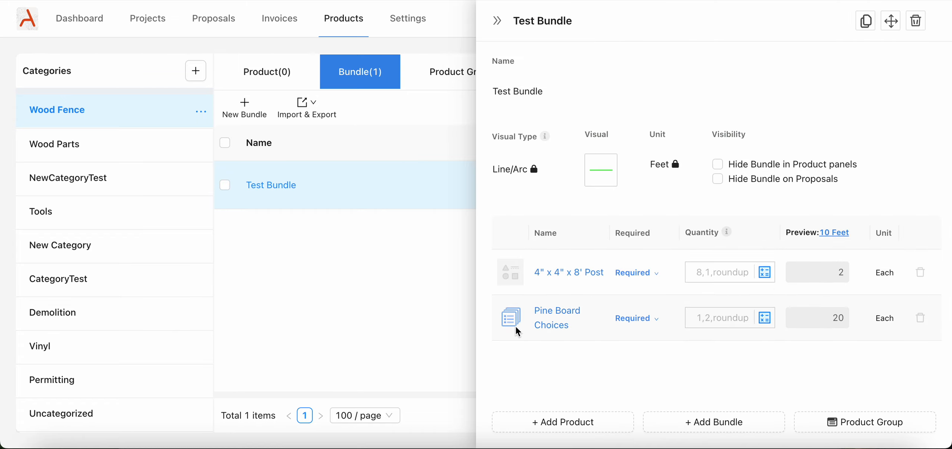